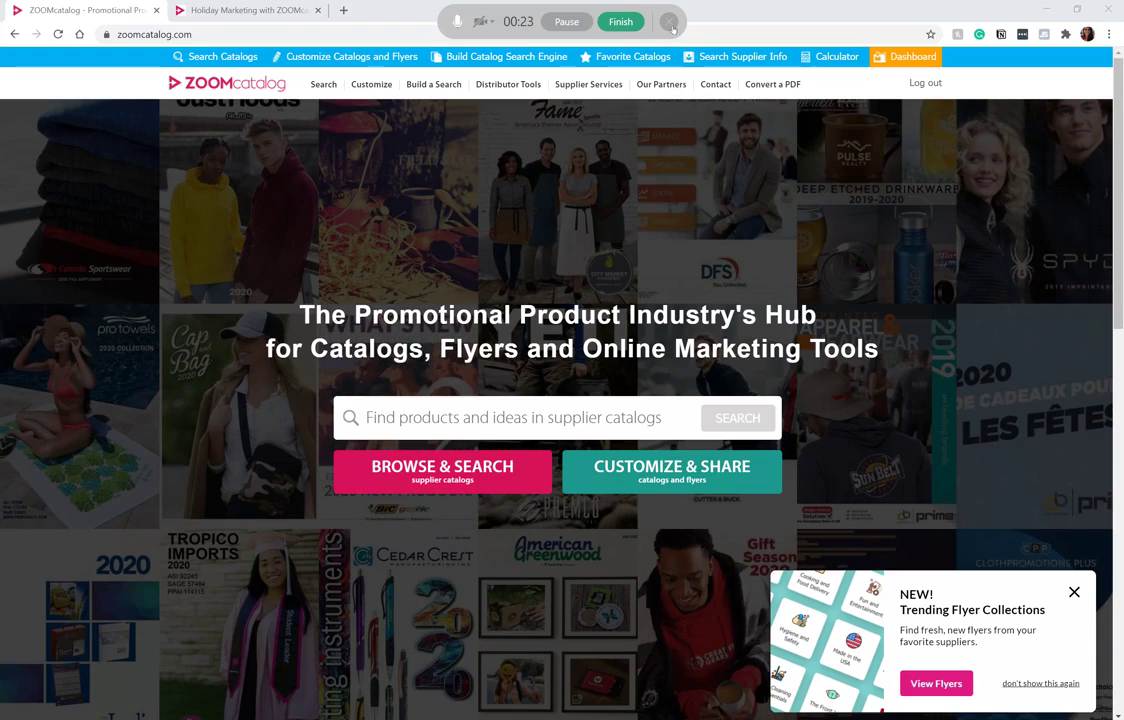
- Go to the Customize & Share section and show the Holiday Catalogs listing
click(674, 481)
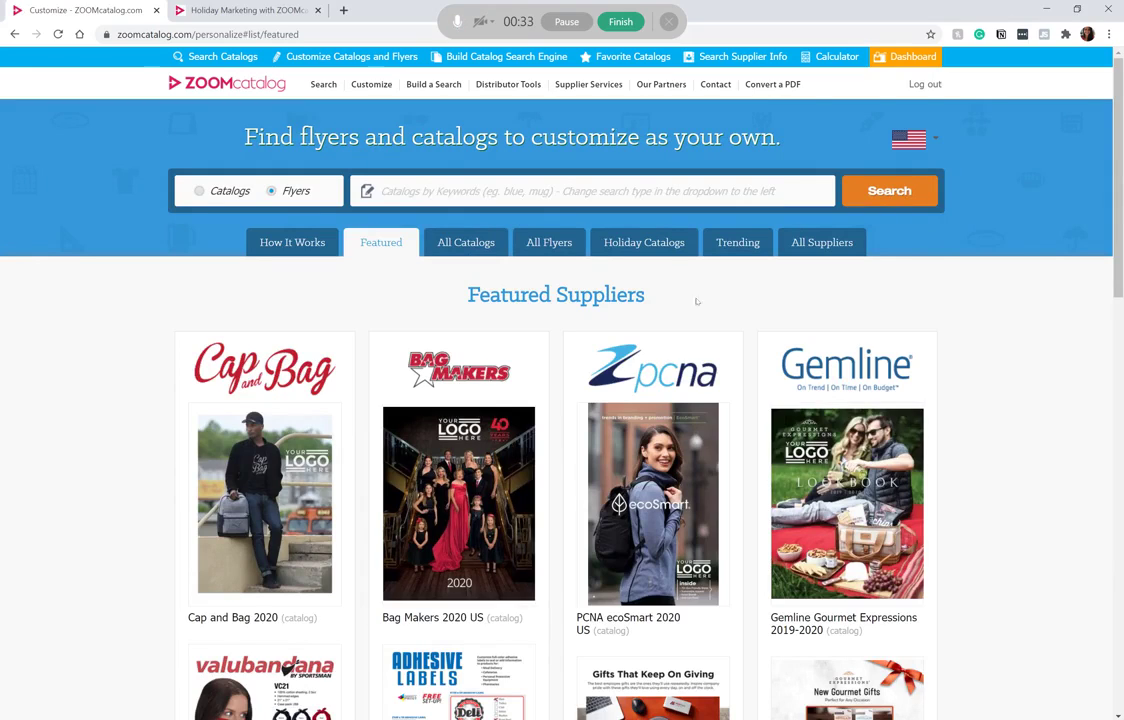
click(645, 243)
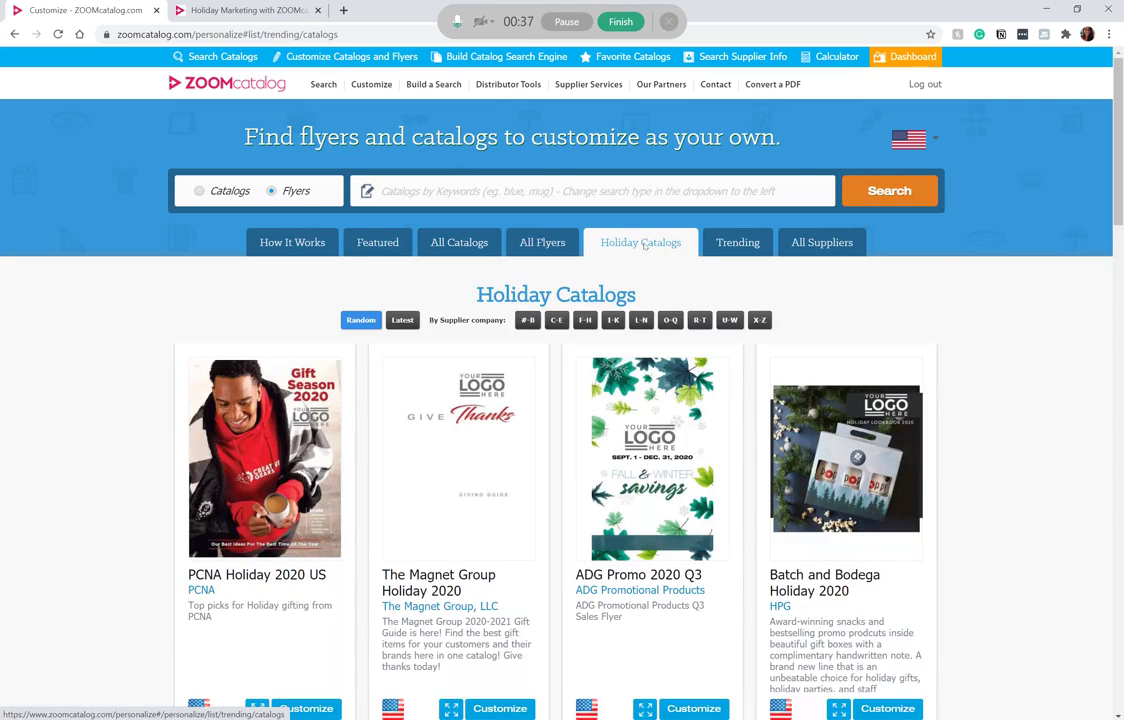
- Scroll down to SanMar's Gift Giving Guide 2020 card and start customizing it
scroll(1024, 507, down, 2)
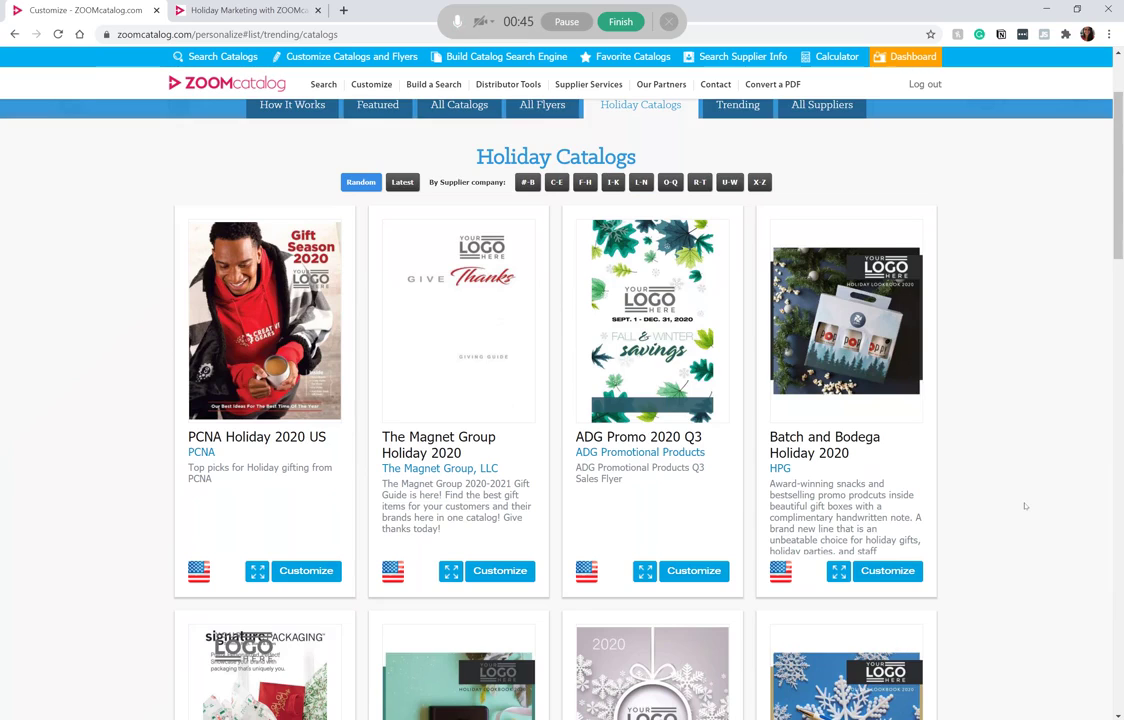
scroll(1024, 507, down, 3)
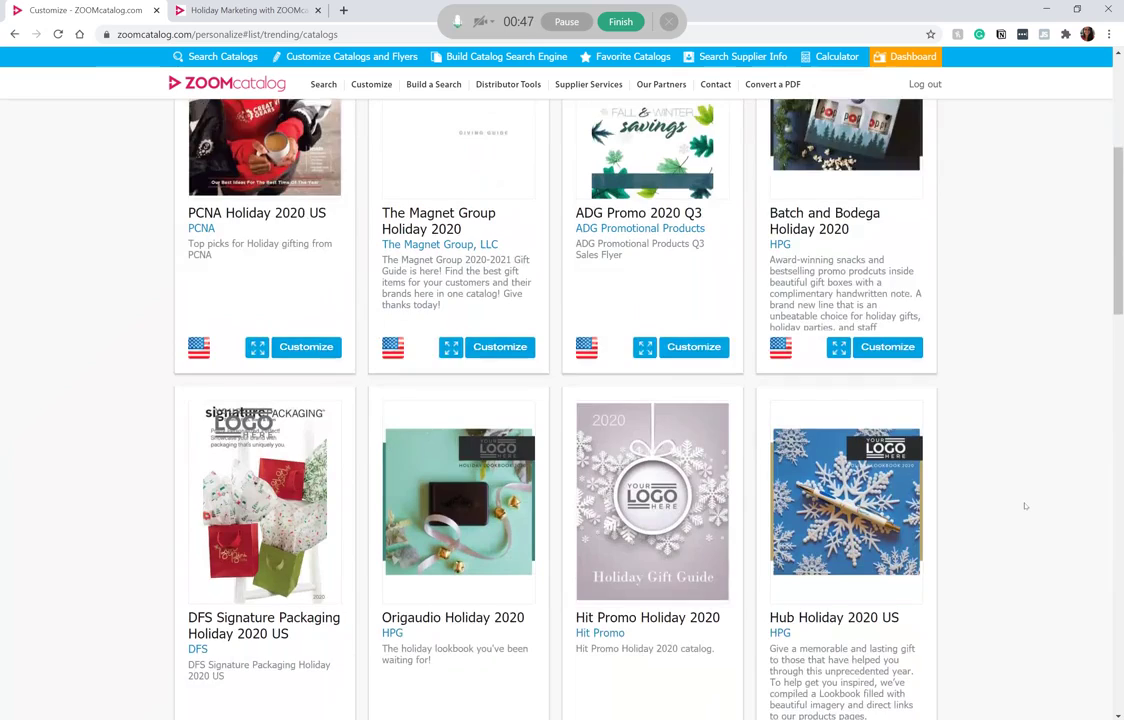
scroll(1025, 506, down, 2)
scroll(1025, 506, down, 2)
scroll(1025, 506, down, 2)
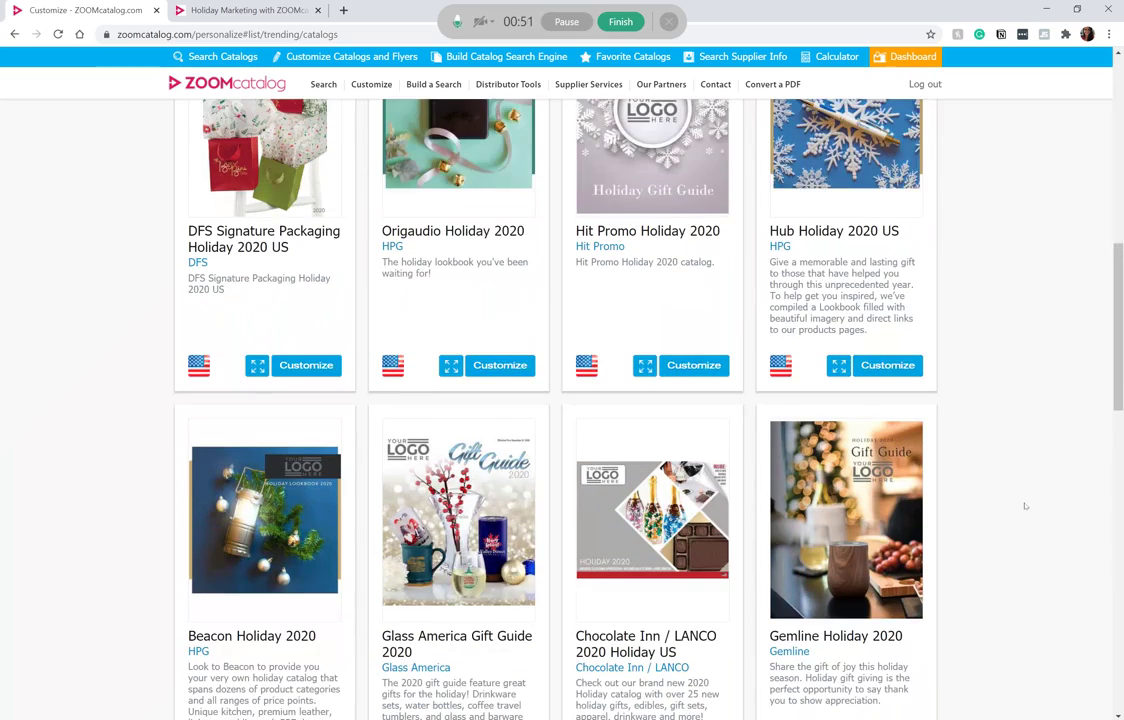
scroll(1024, 506, down, 2)
scroll(1024, 506, down, 1)
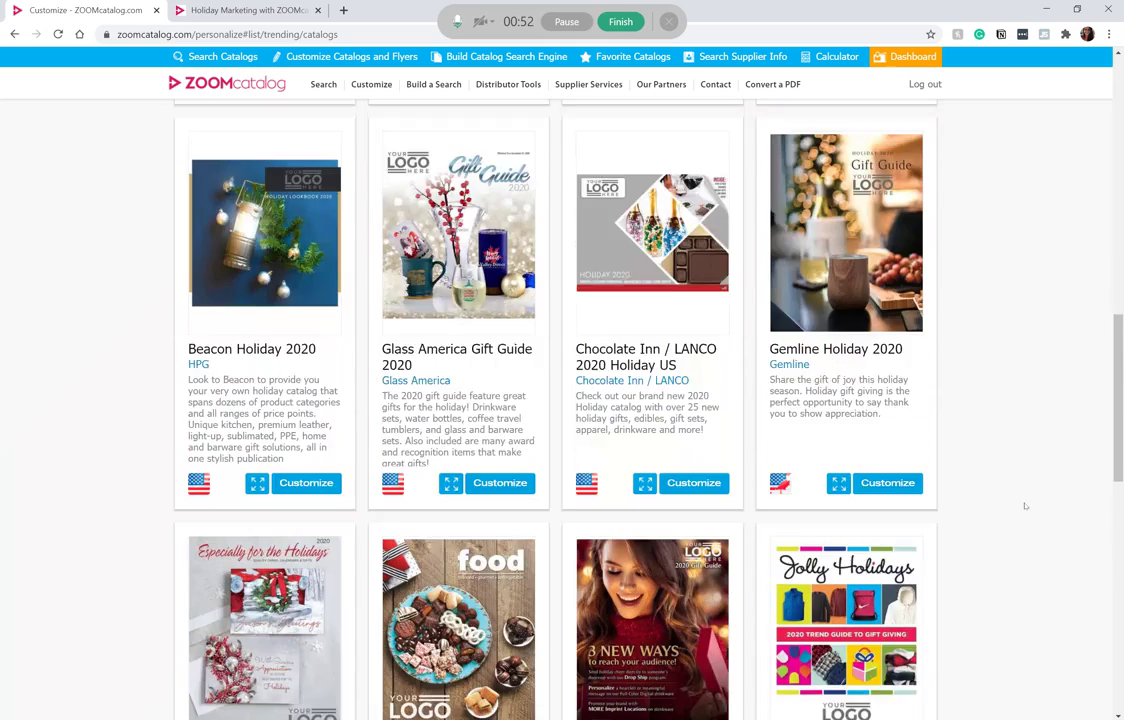
scroll(1025, 506, down, 2)
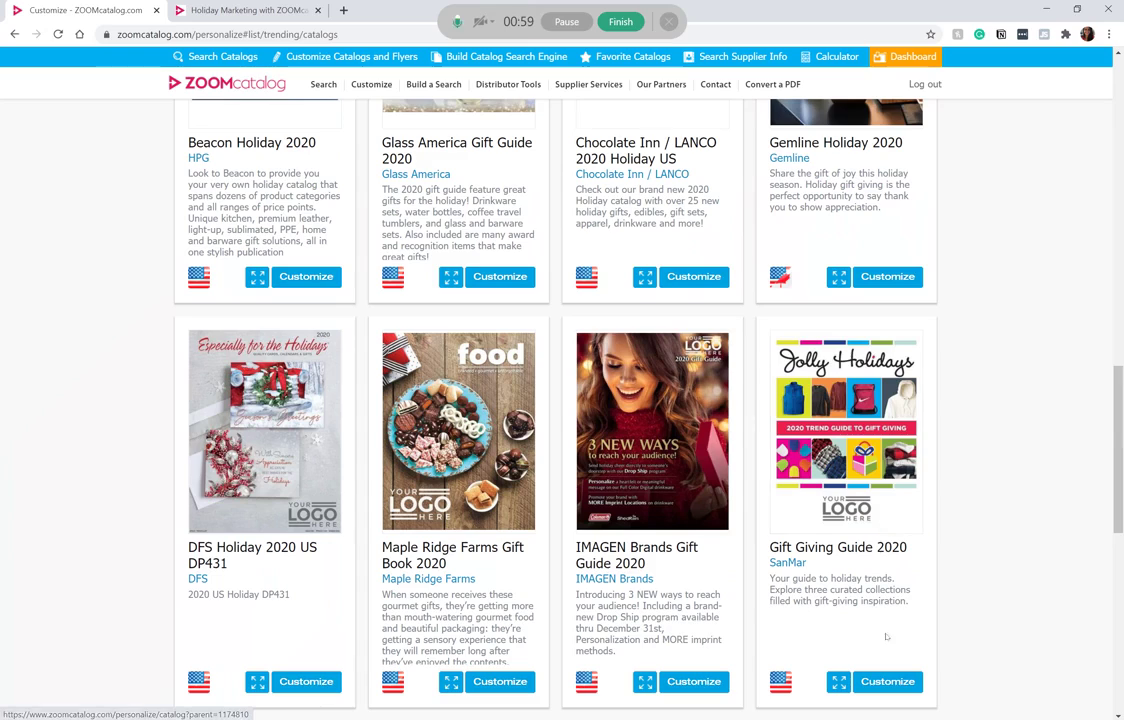
click(889, 682)
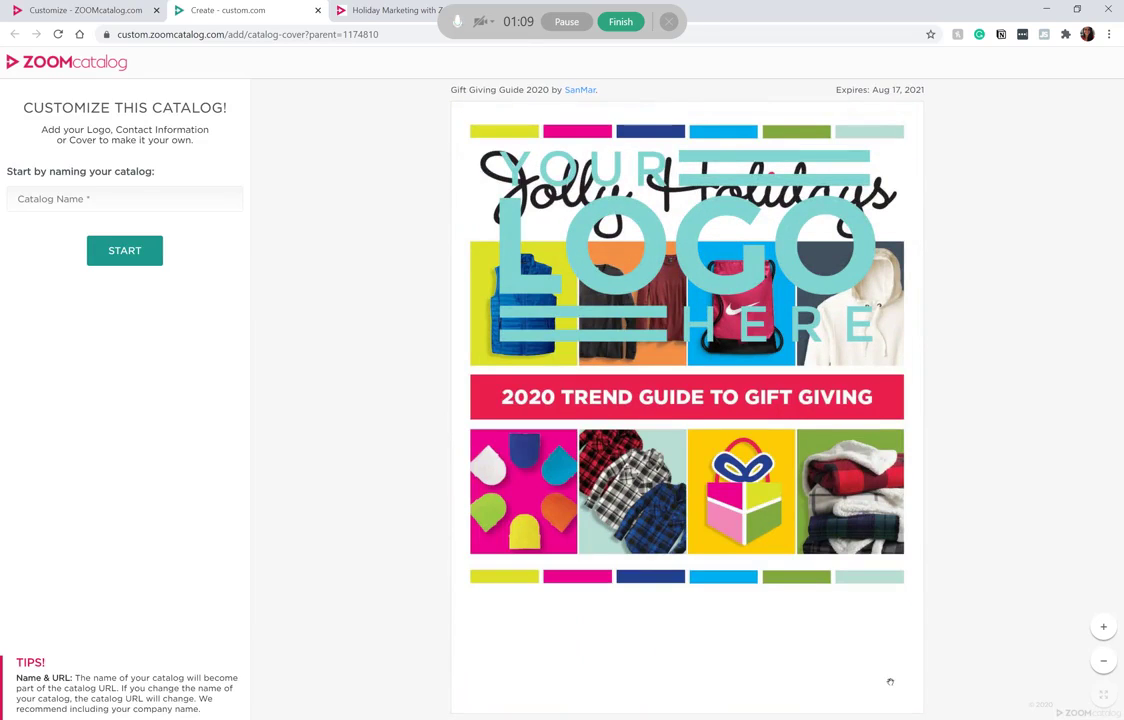
- Move the cover's logo placeholder to the bottom margin, scale it to 45%, and centre it
click(642, 182)
drag(642, 183, 646, 485)
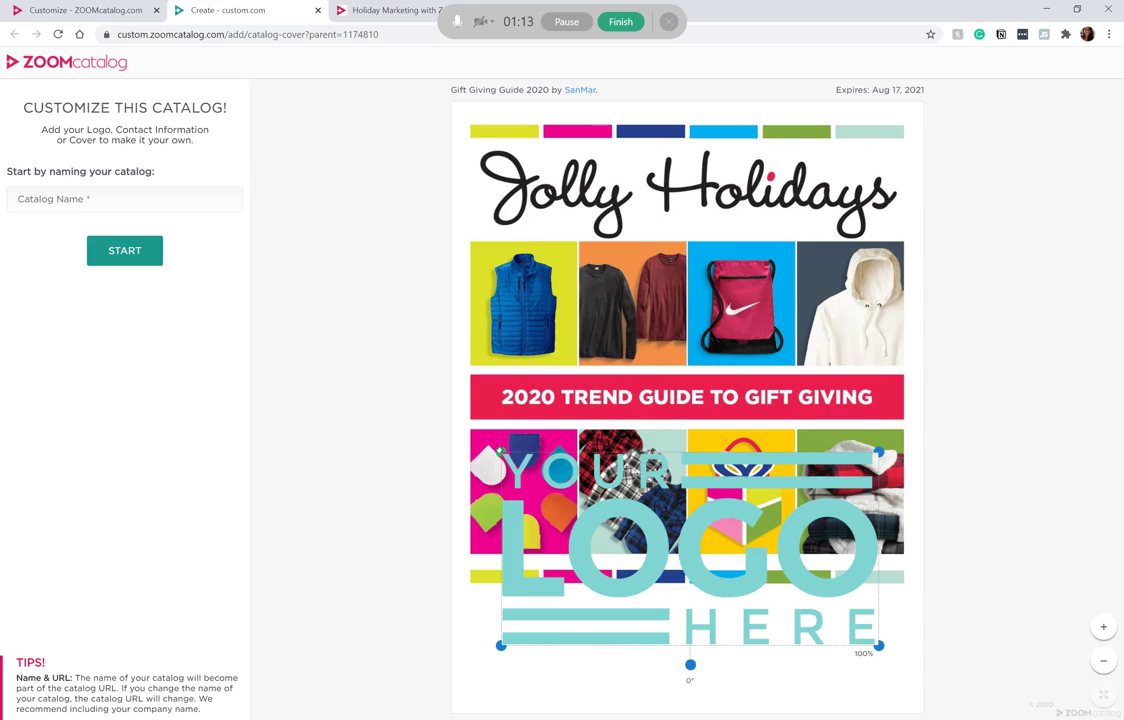
drag(498, 449, 807, 606)
drag(743, 654, 707, 657)
- Name the catalog 'my holiday catalog demo 45345', start, and keep the profile logo
click(148, 207)
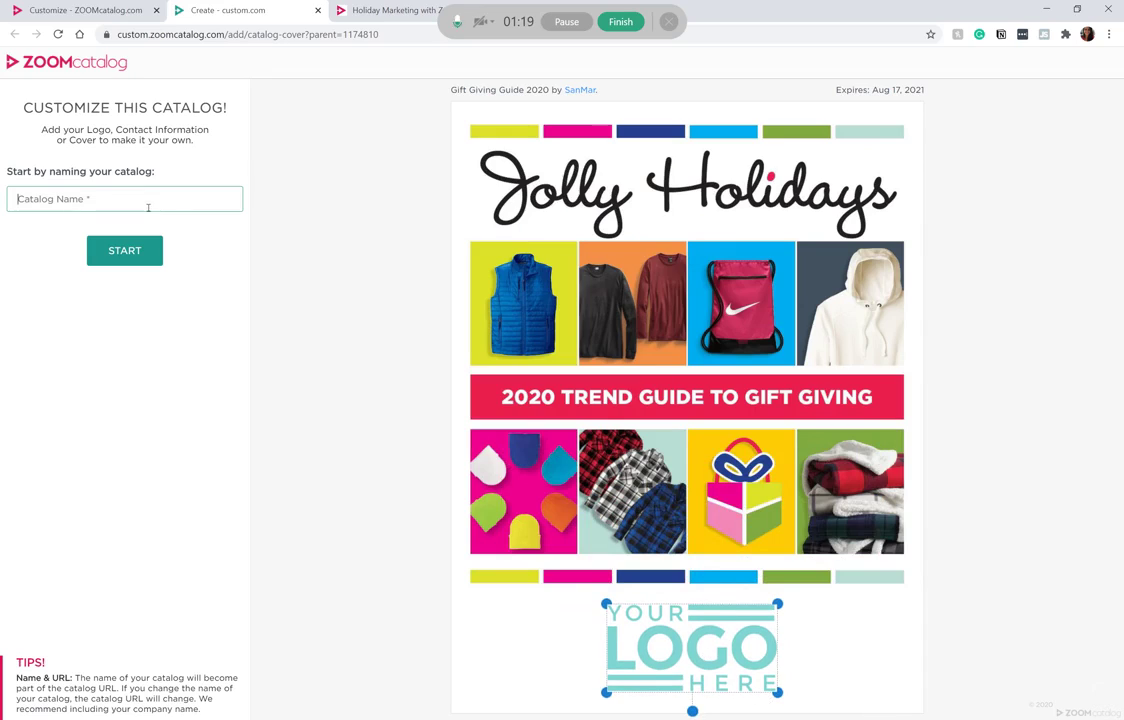
text(my holiday catalog d)
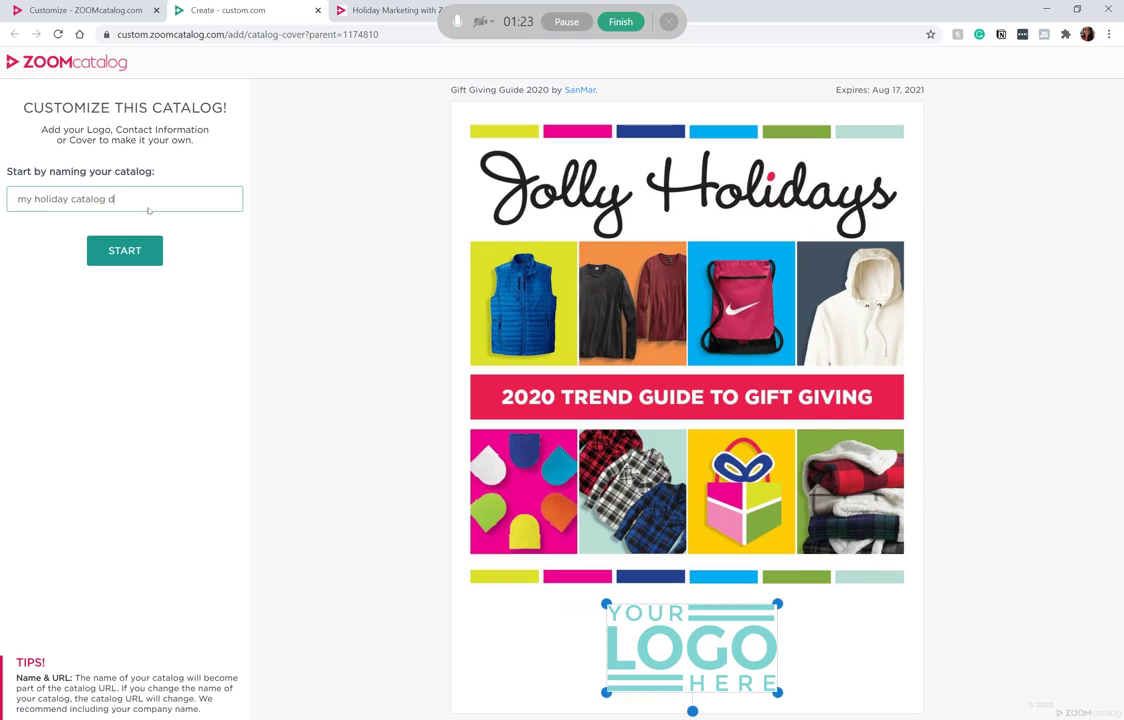
text(emo 45345)
click(122, 252)
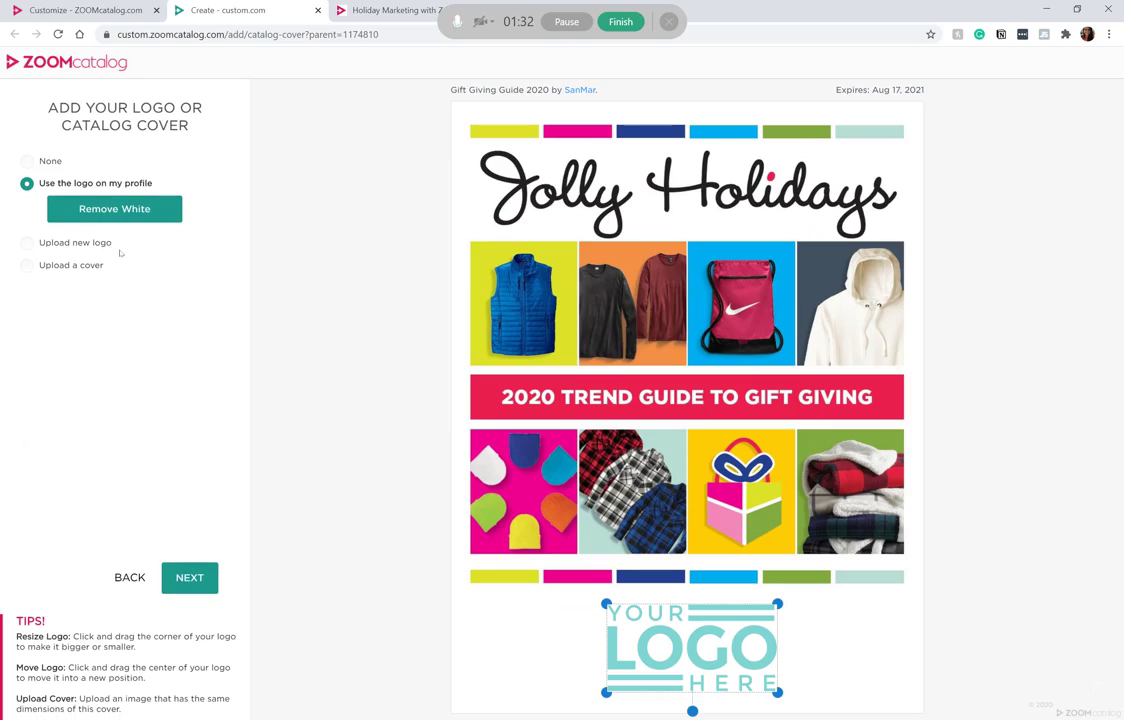
click(188, 577)
- Keep the profile contact information with all fields checked and save the catalog
scroll(366, 273, down, 1)
scroll(366, 273, up, 1)
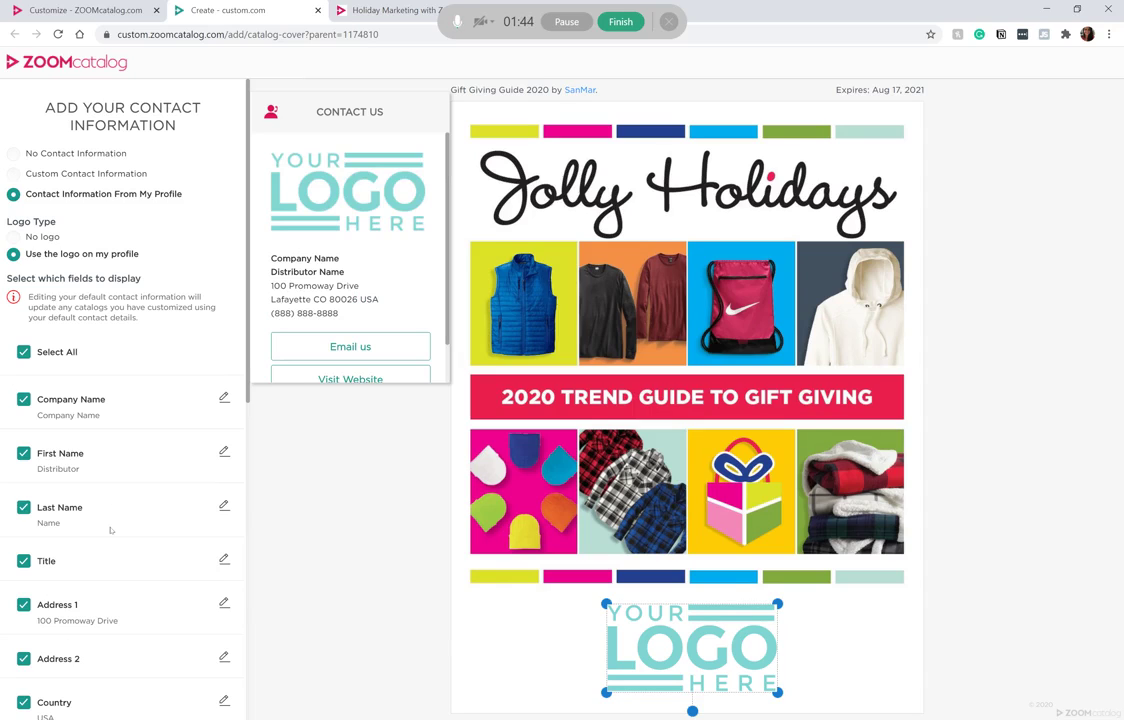
scroll(292, 255, down, 1)
scroll(144, 509, down, 2)
scroll(144, 509, down, 5)
click(117, 580)
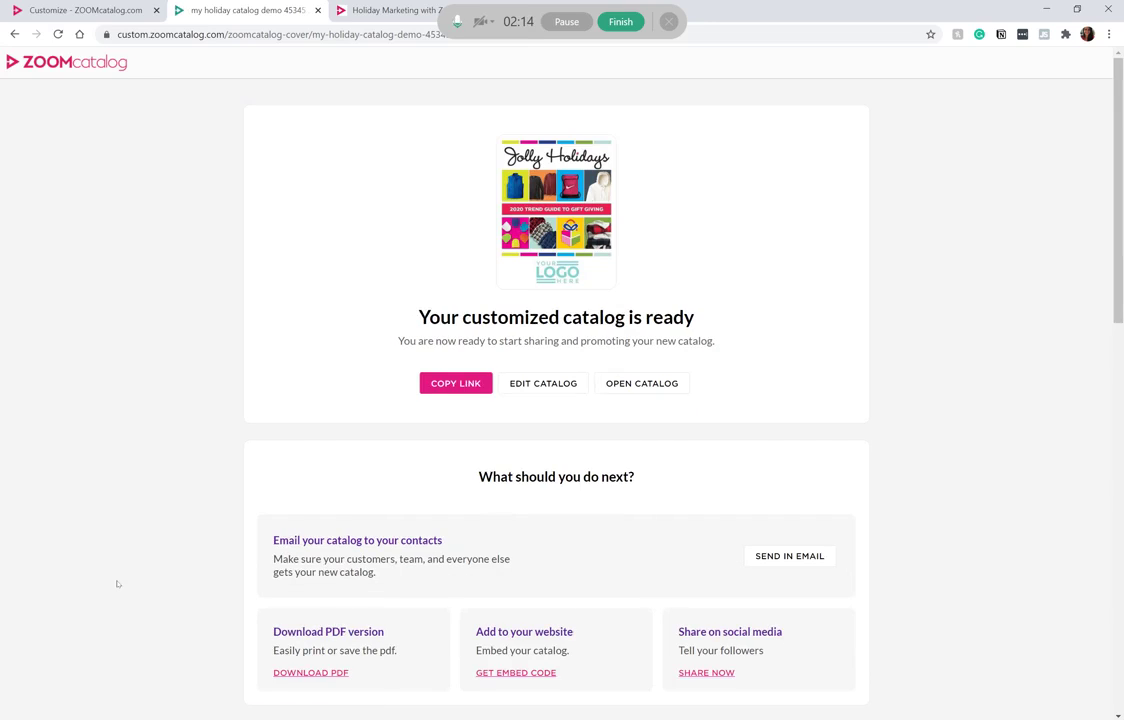
- Open the finished Jolly Holidays catalog in the viewer from the ready page
scroll(455, 470, down, 2)
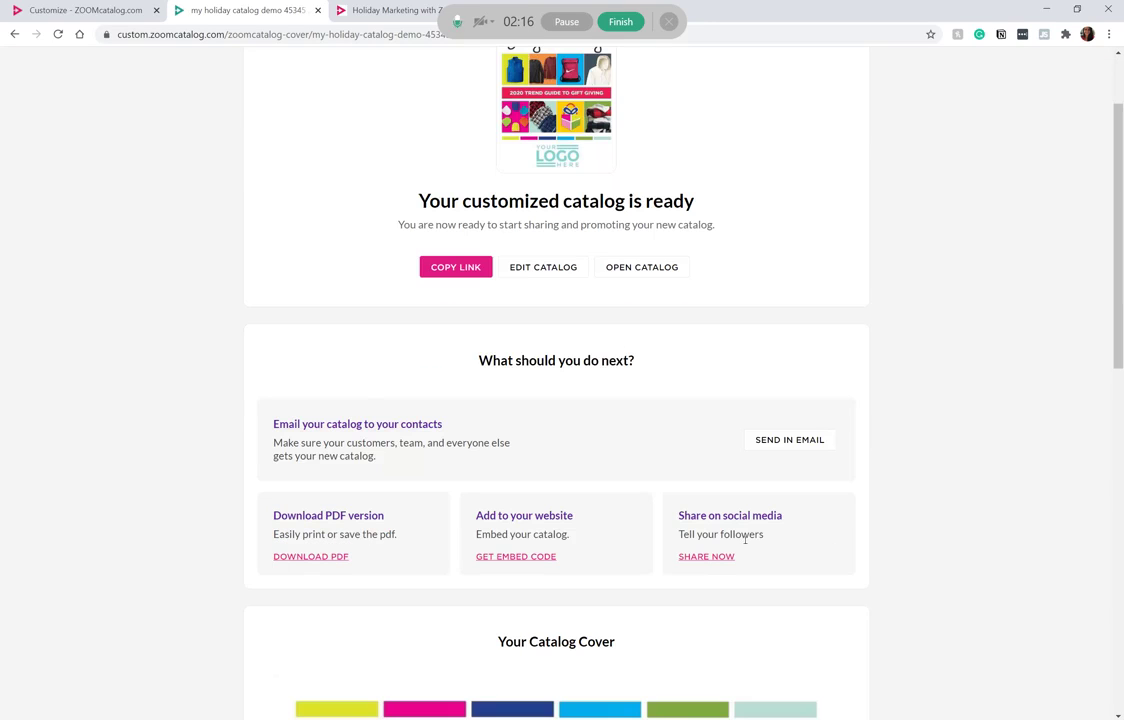
scroll(457, 480, up, 2)
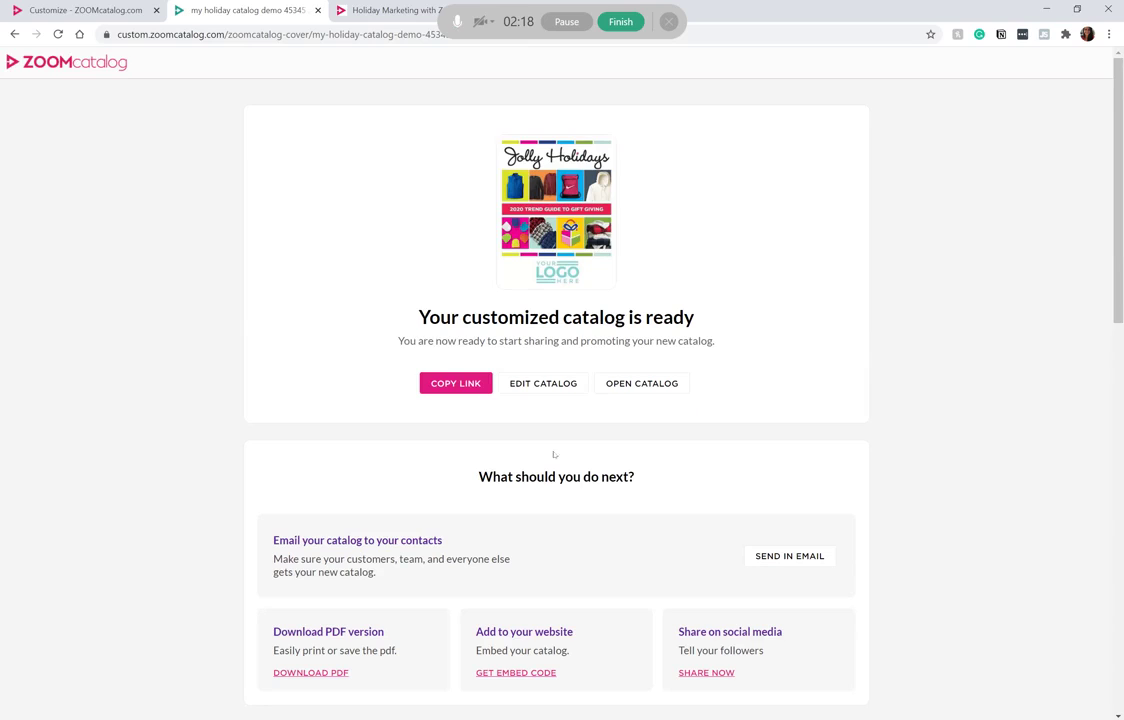
click(640, 386)
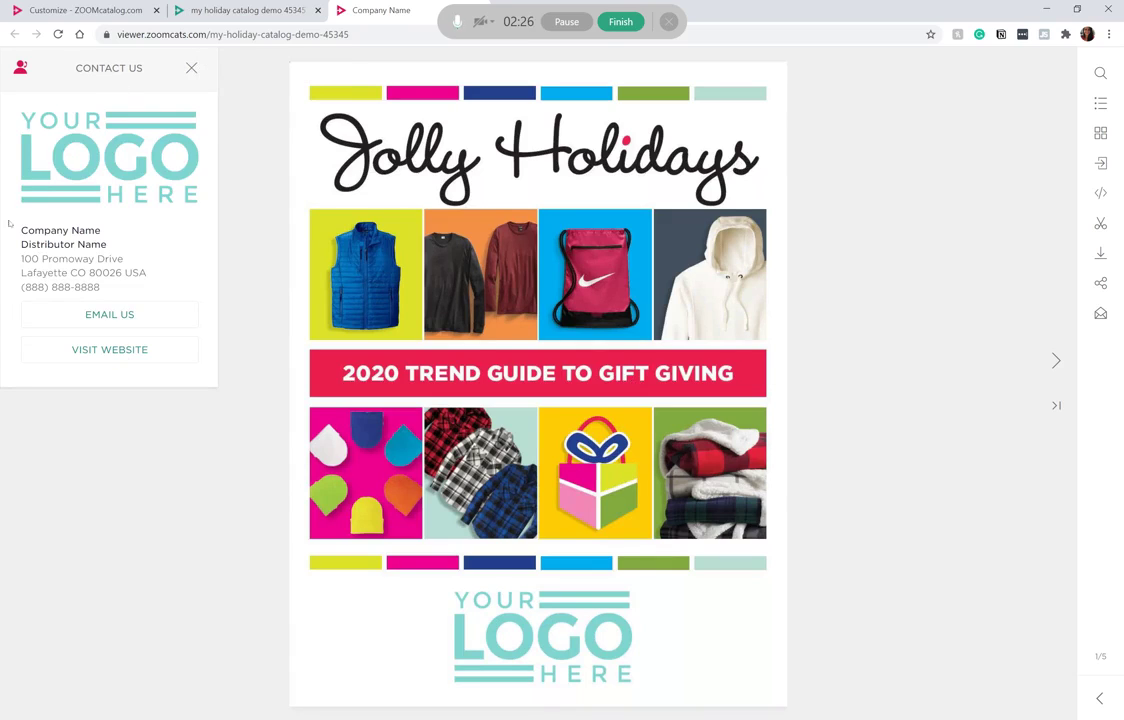
- Page forward to the Elevated Activewear / Gift Giving Trends spread and close the Contact Us panel
click(1056, 360)
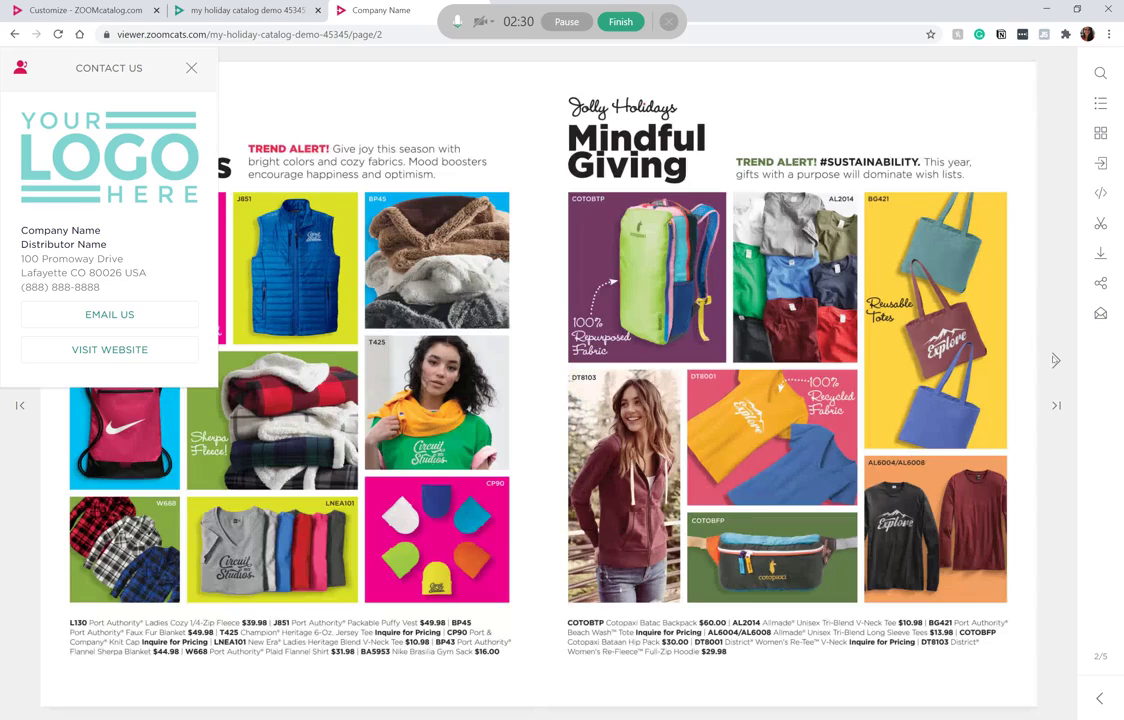
click(1054, 359)
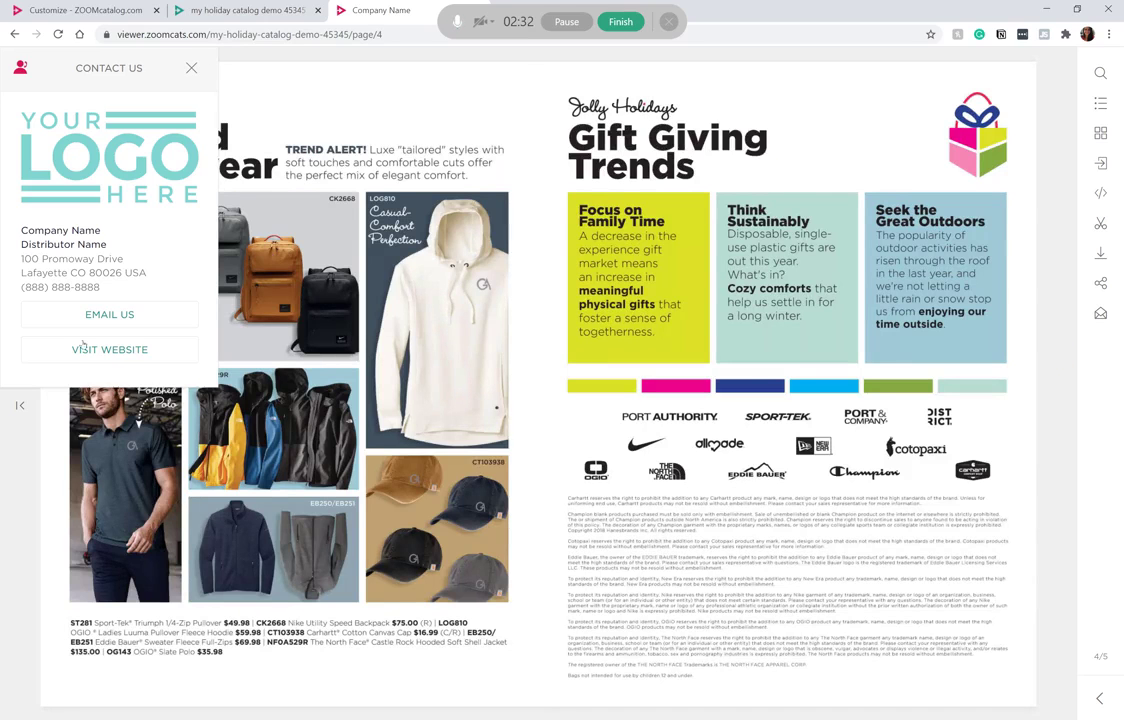
click(192, 69)
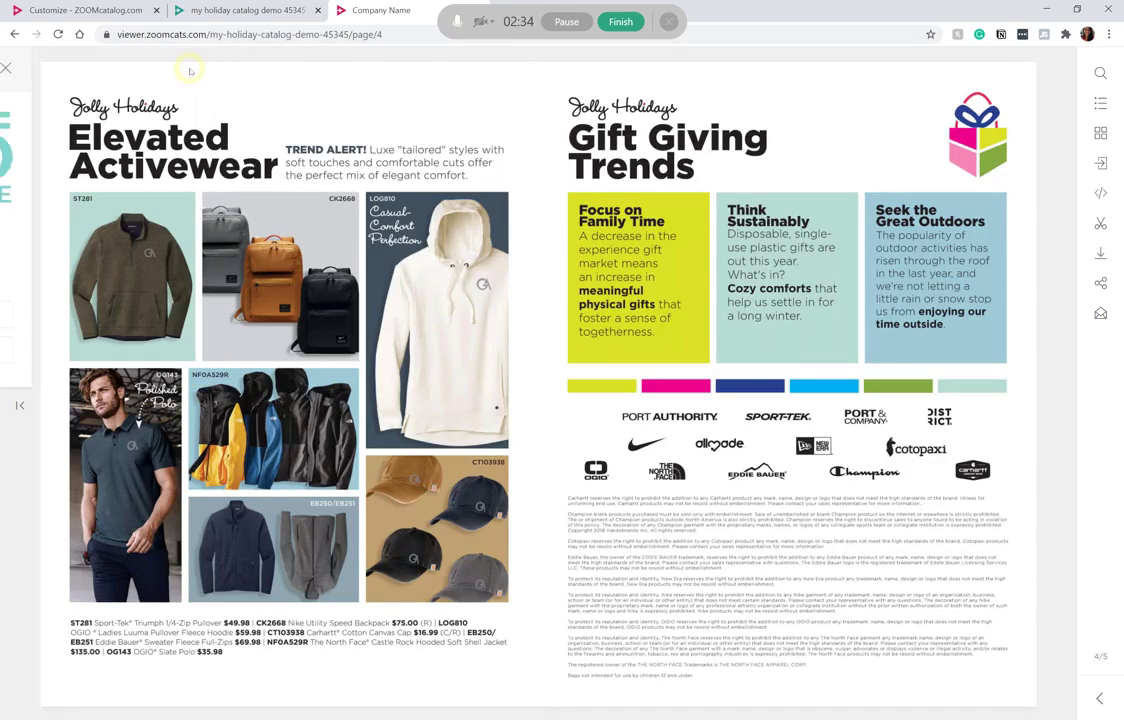